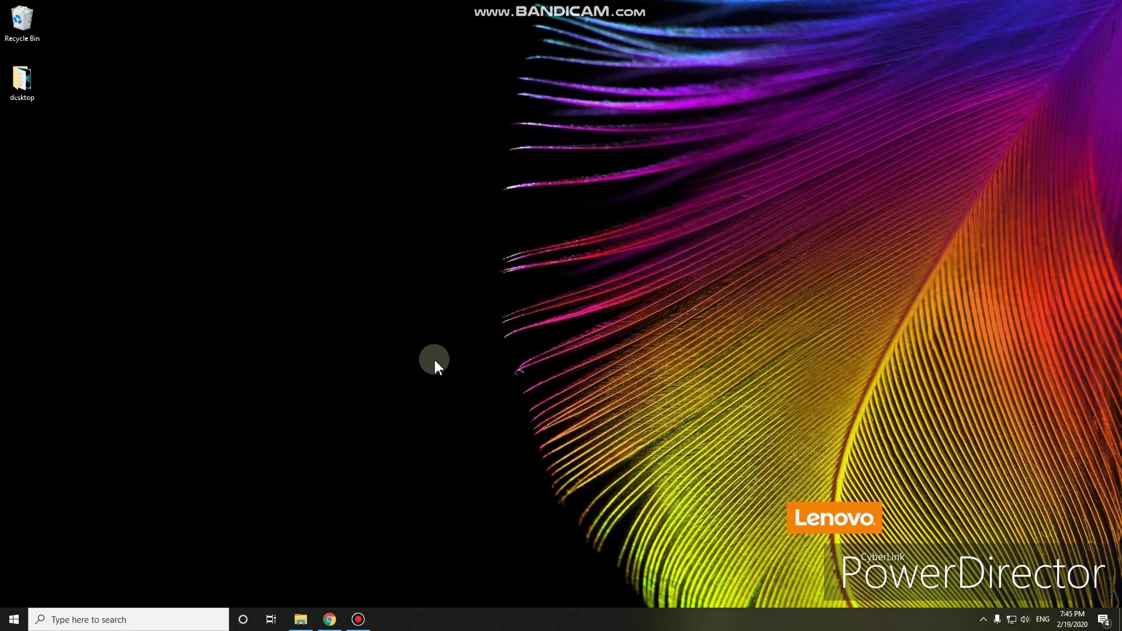
Launch the Malicious Software Removal Tool with the Run command mrt and place its window in the middle of the desktop
key(super+r)
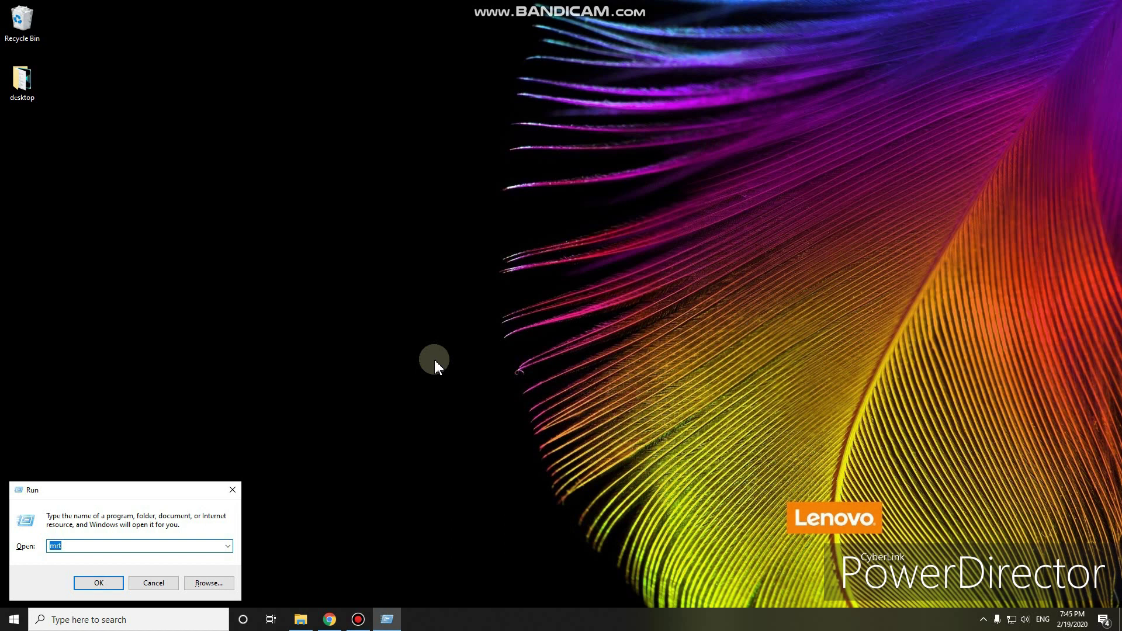
text(mrt)
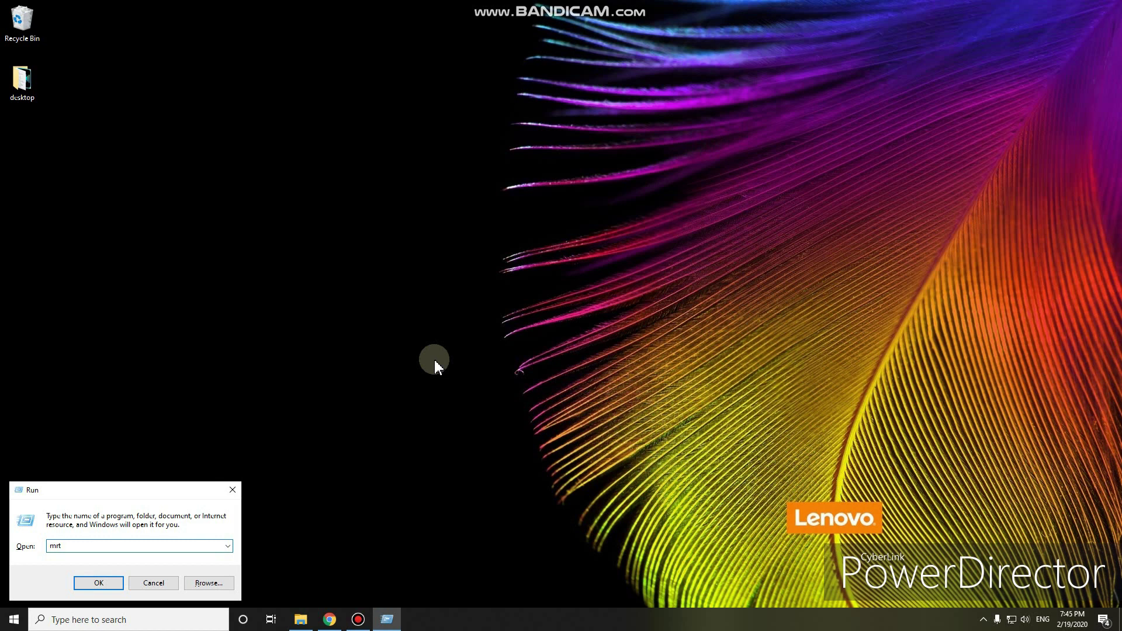
key(Return)
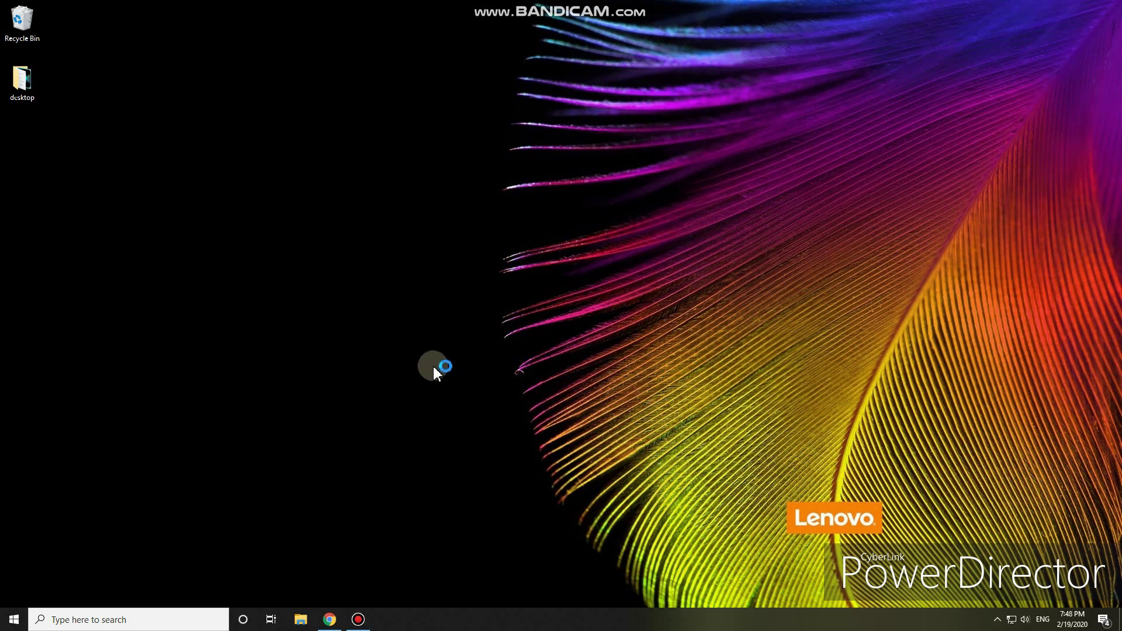
click(107, 18)
drag(107, 17, 498, 157)
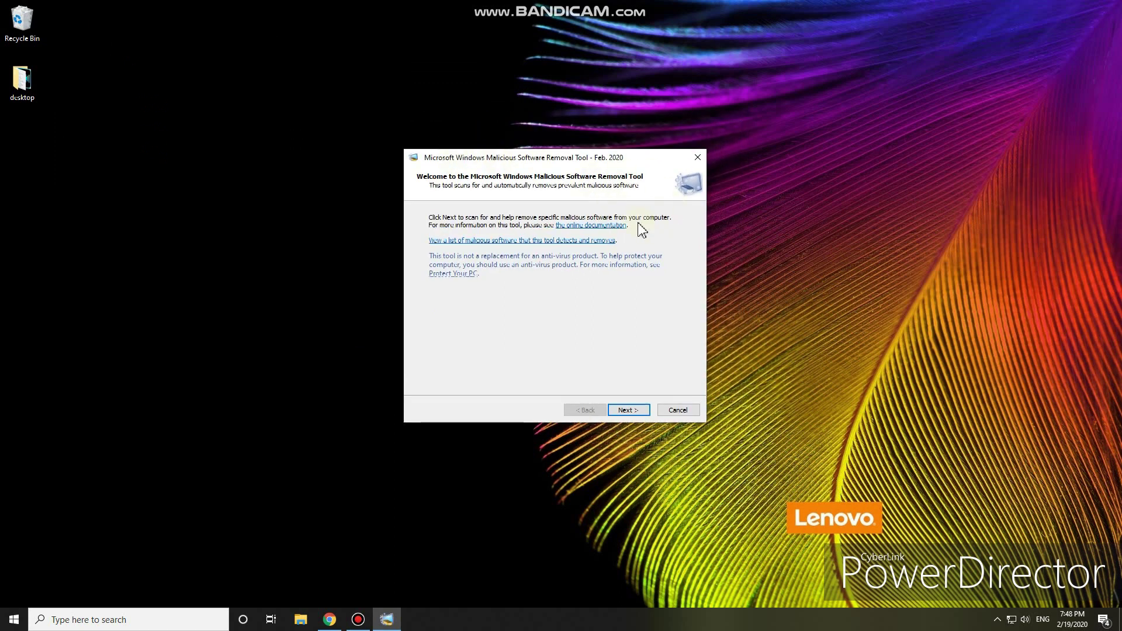
click(586, 164)
drag(587, 165, 592, 176)
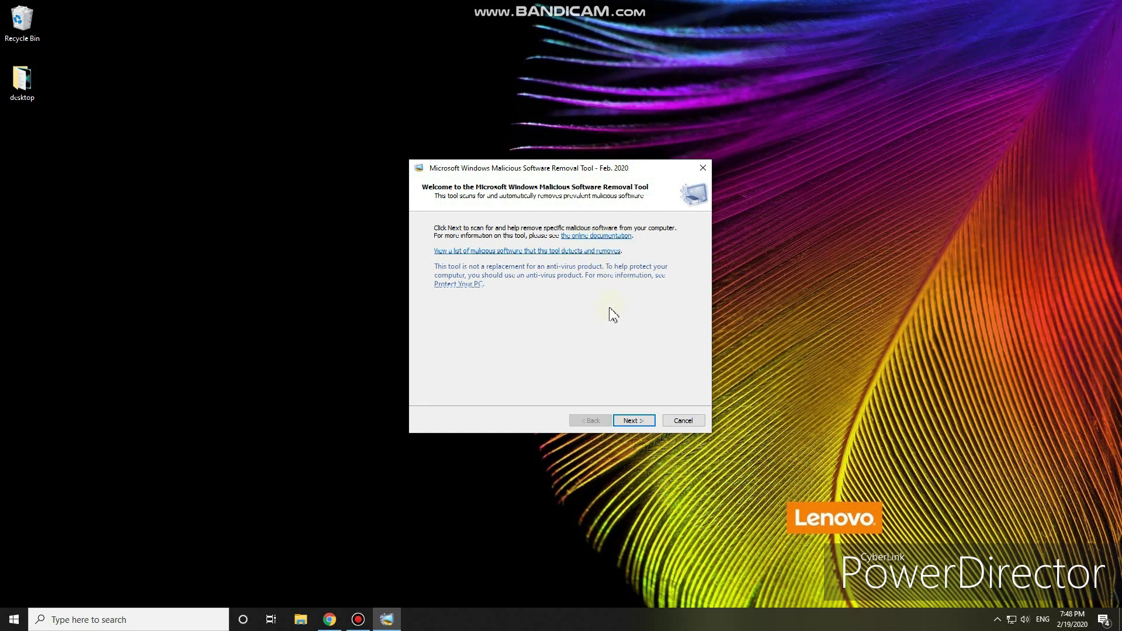
Choose the quick scan type in the Malicious Software Removal Tool and start the scan
click(628, 421)
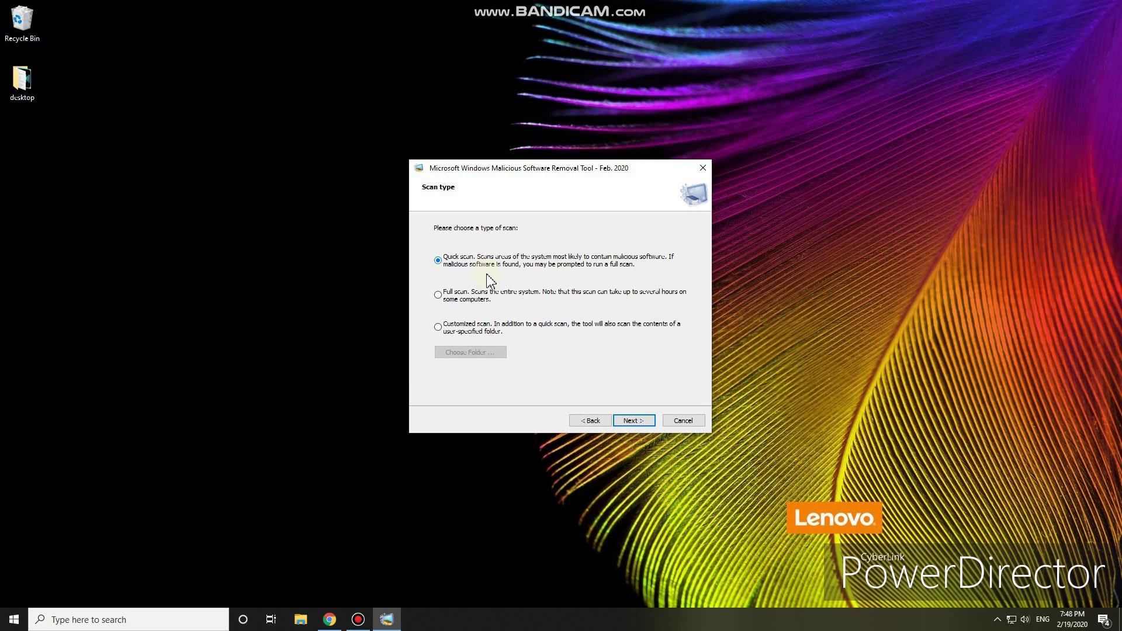
click(474, 296)
click(506, 270)
click(631, 421)
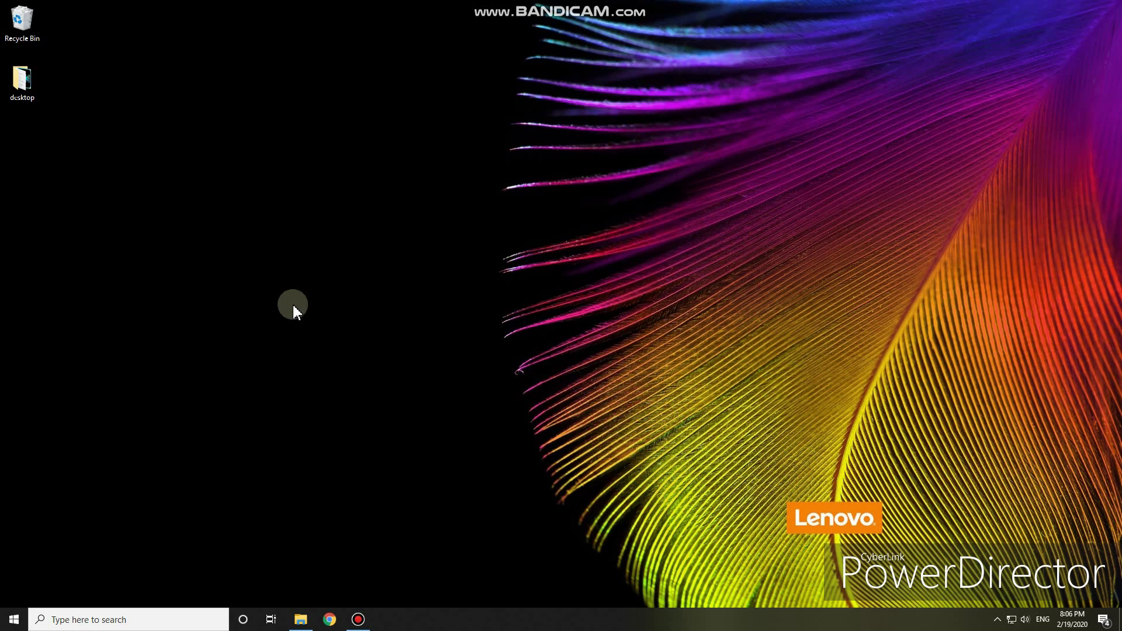
Launch Windows Memory Diagnostic with the Run command Mdsched and shift its window slightly
key(super+r)
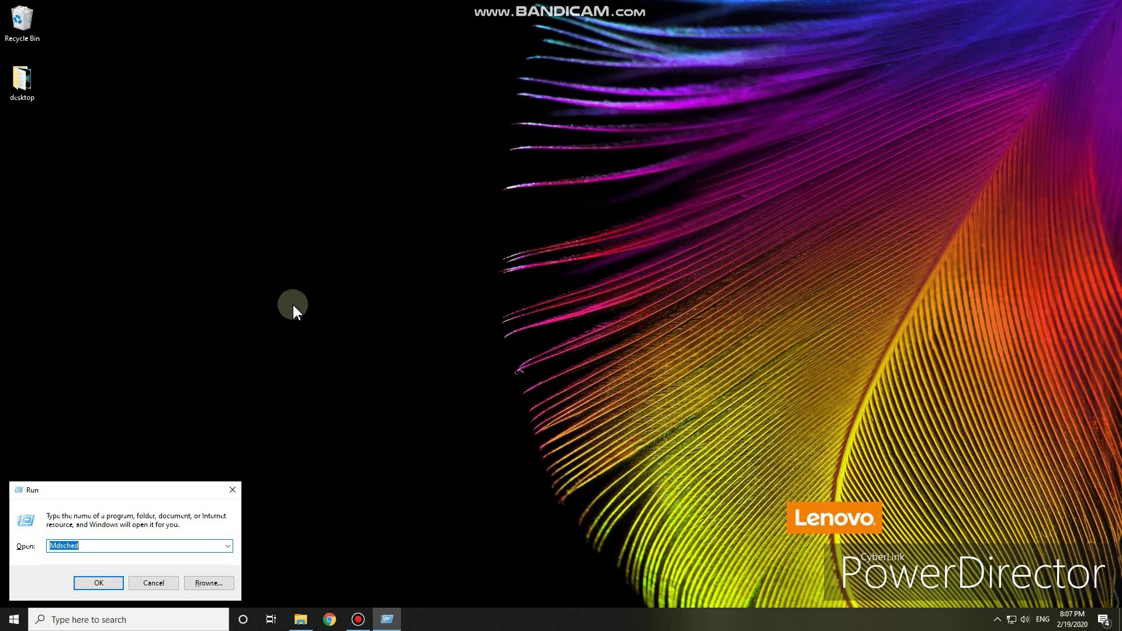
key(Return)
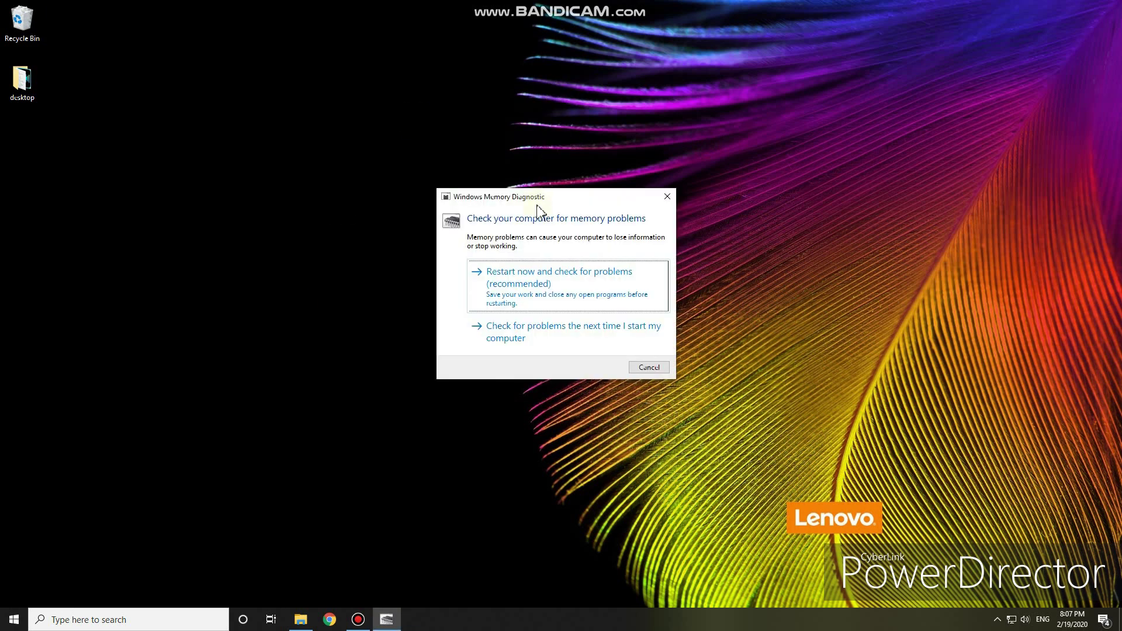
drag(538, 198, 523, 213)
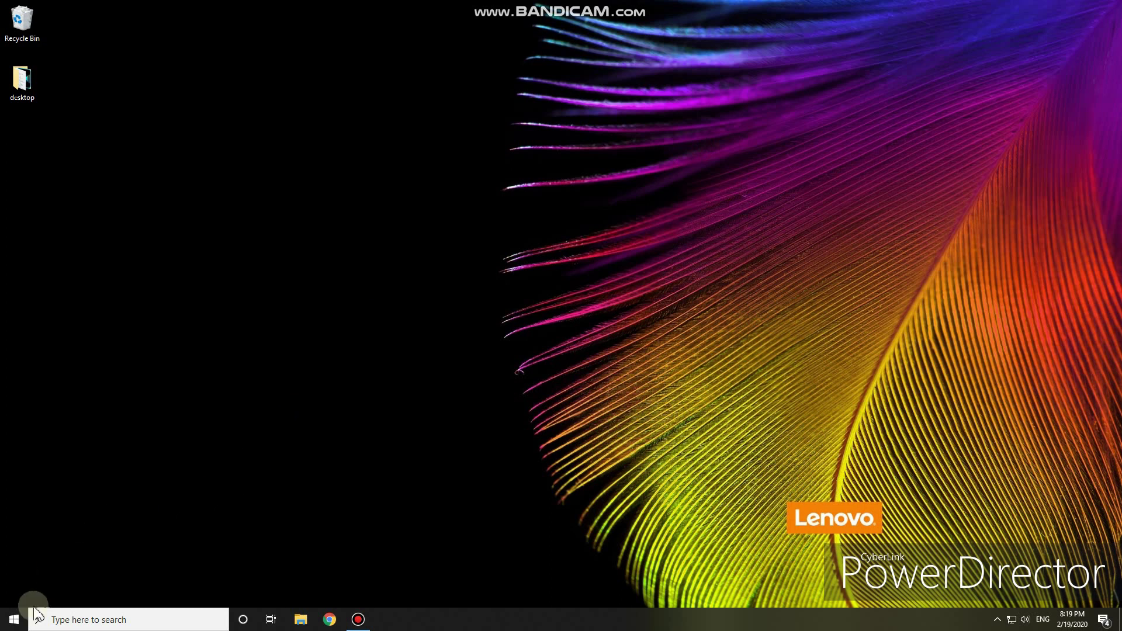
right_click(11, 622)
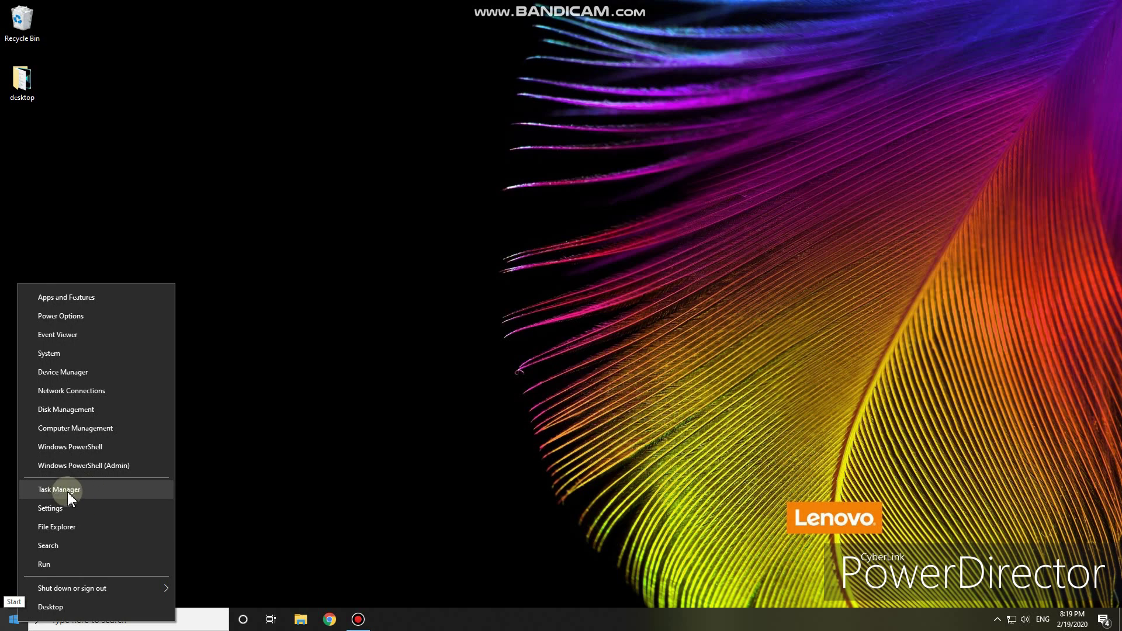
click(322, 379)
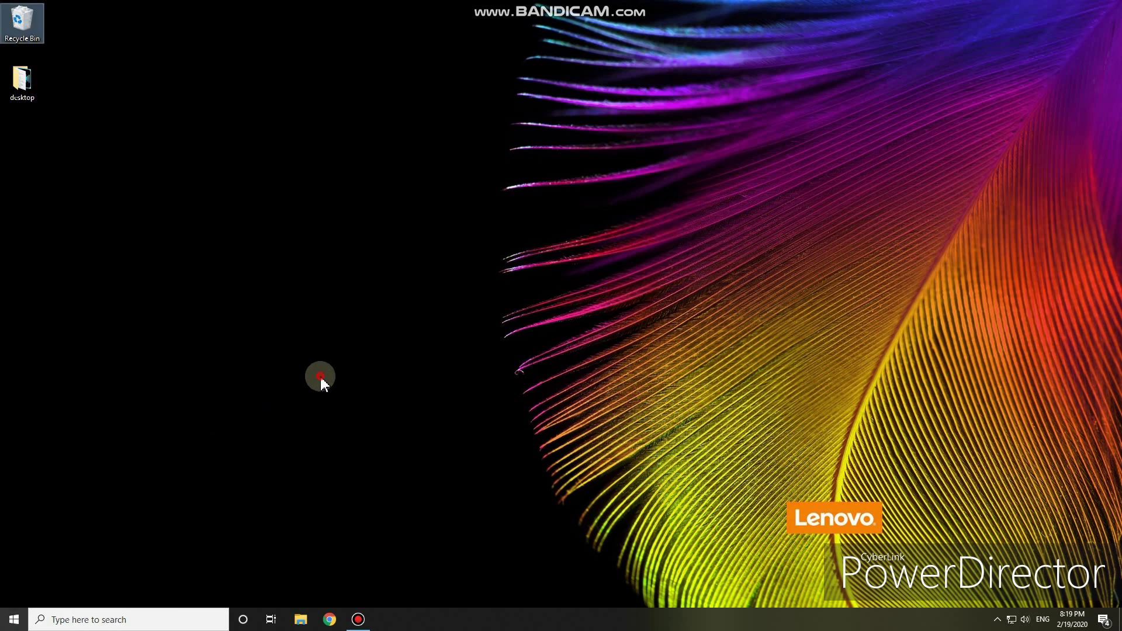
click(331, 324)
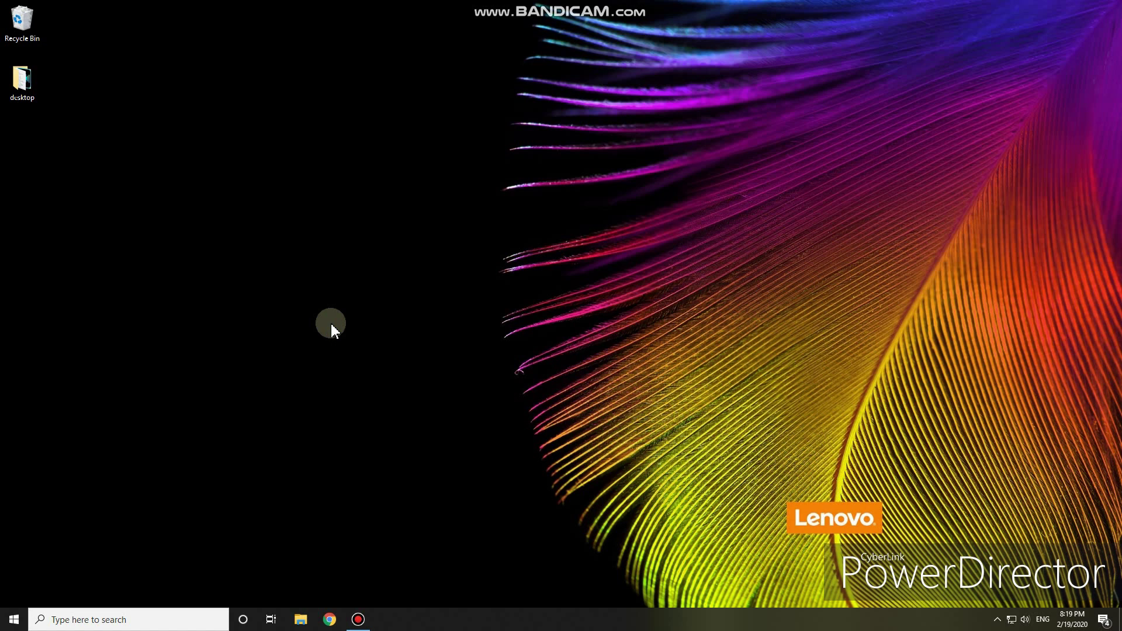
Launch Performance Monitor with the Run command perfmon.msc, then open Resource Monitor from its overview and maximize it
key(super+r)
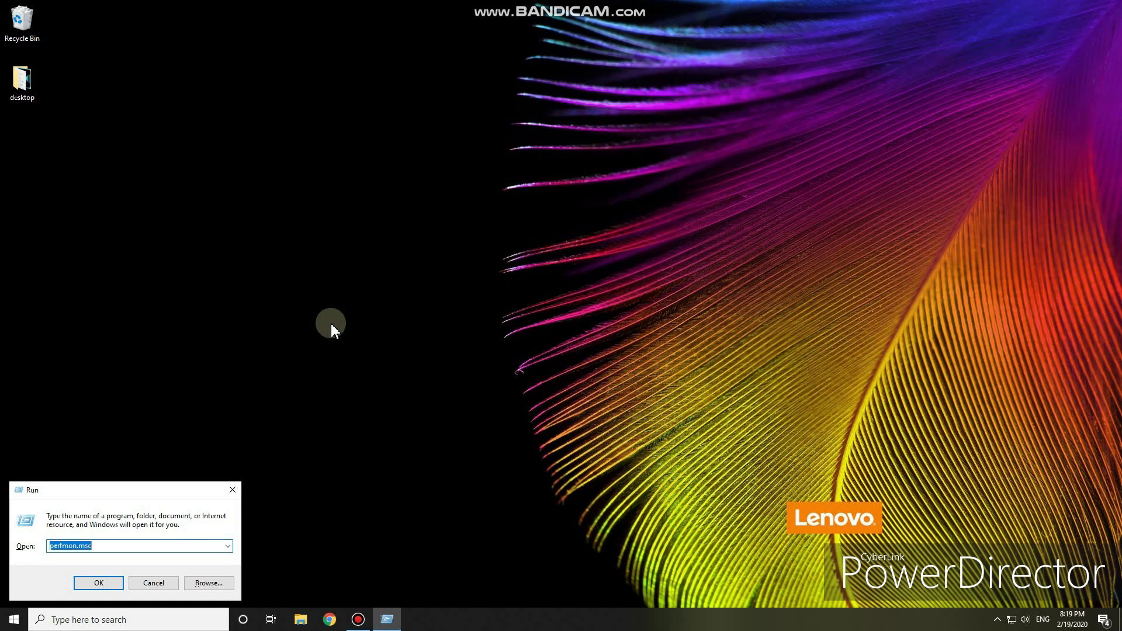
key(Return)
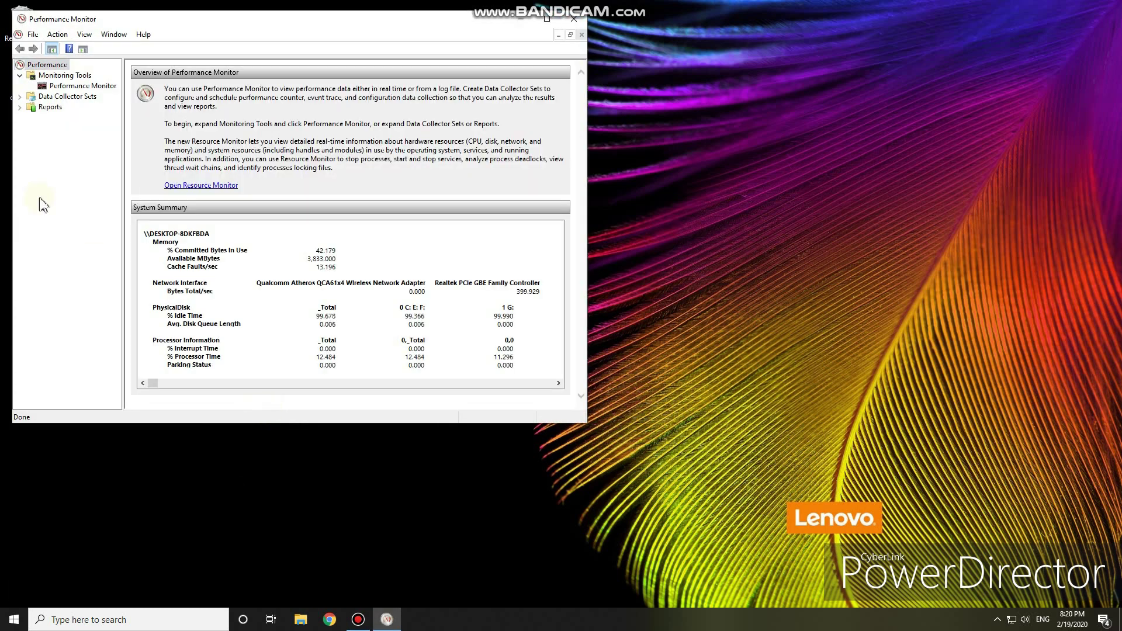
drag(154, 25, 511, 74)
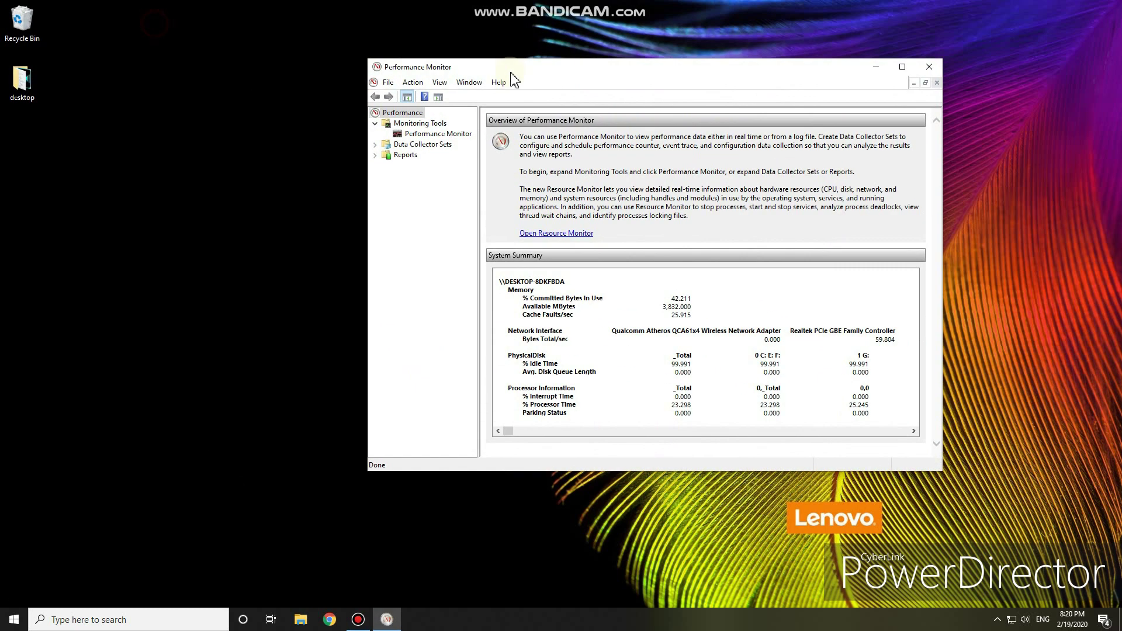
click(562, 235)
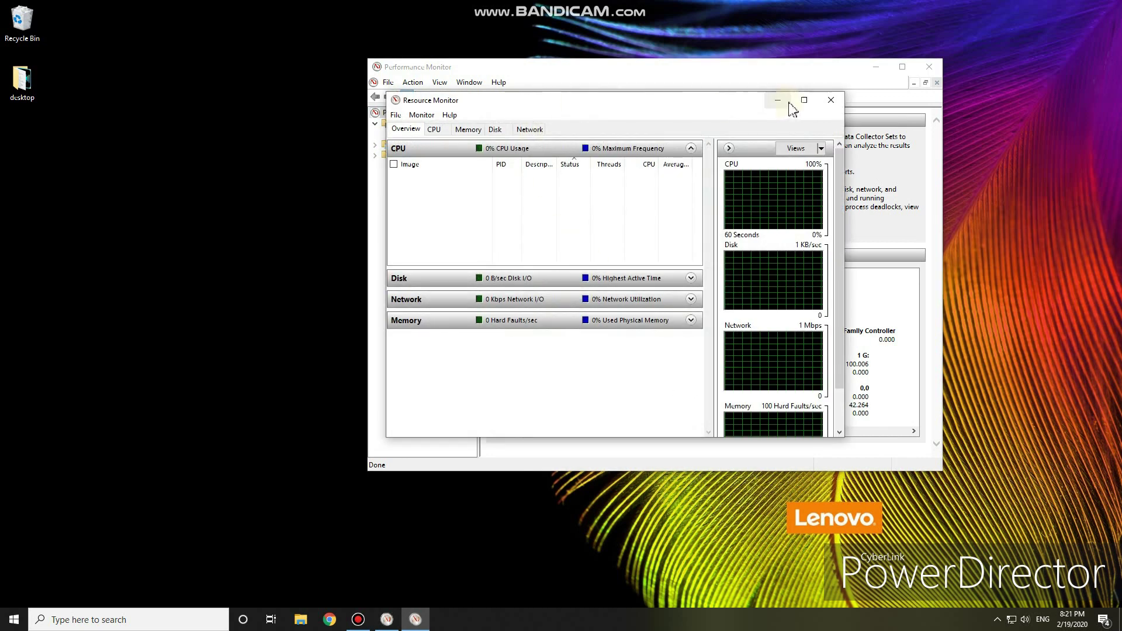
click(804, 101)
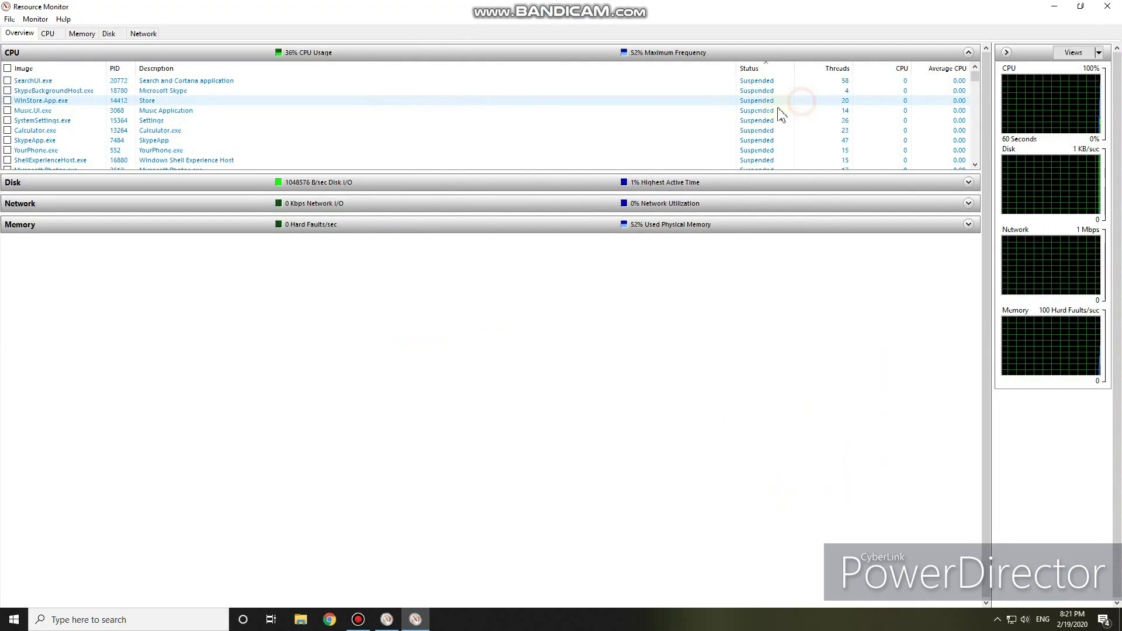
Examine the CPU, memory, disk and network usage of the running processes in Resource Monitor
click(53, 36)
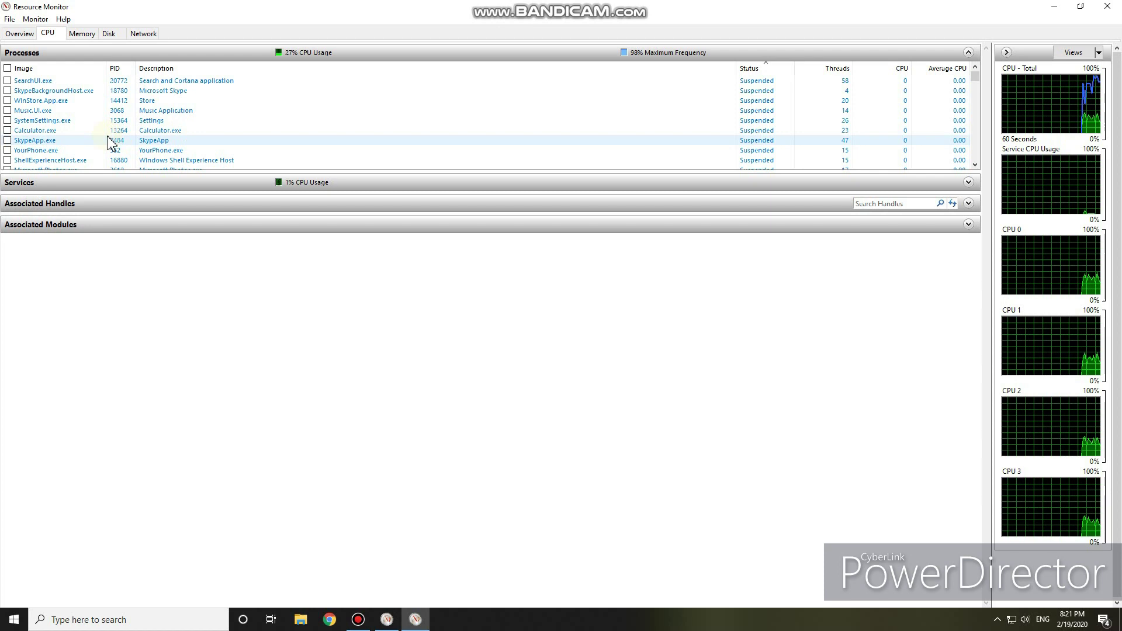
scroll(173, 115, down, 5)
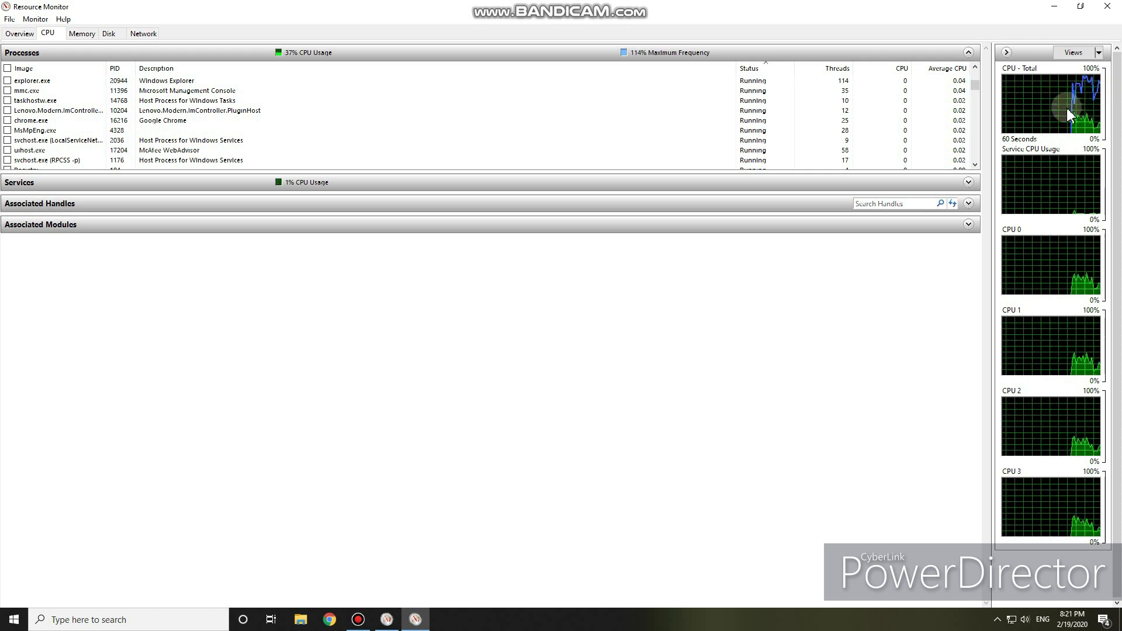
click(84, 34)
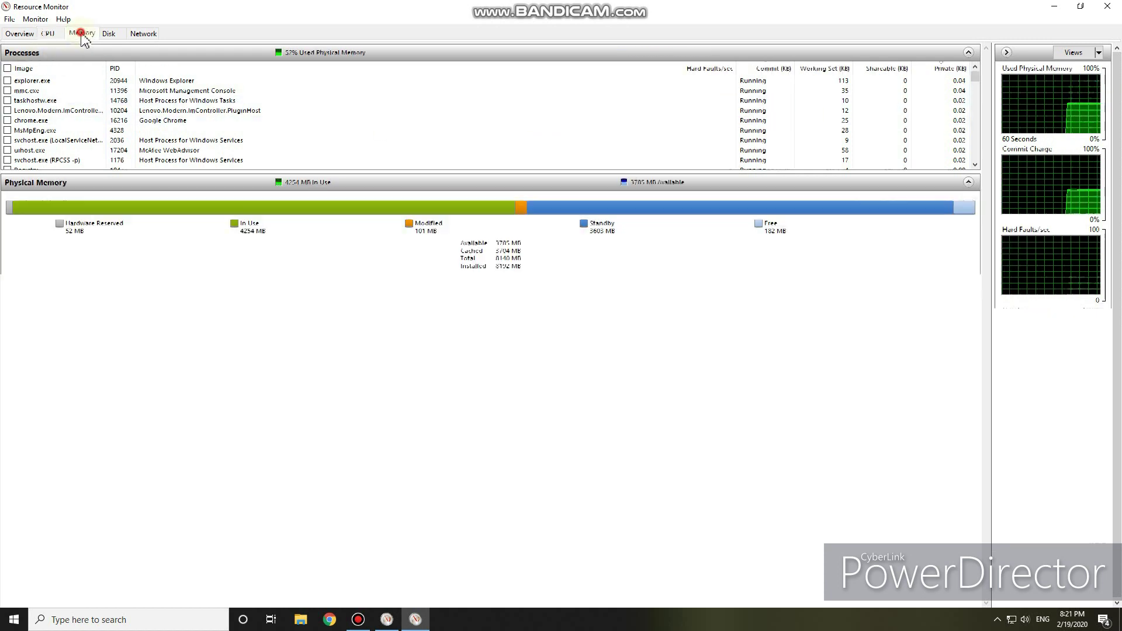
click(109, 34)
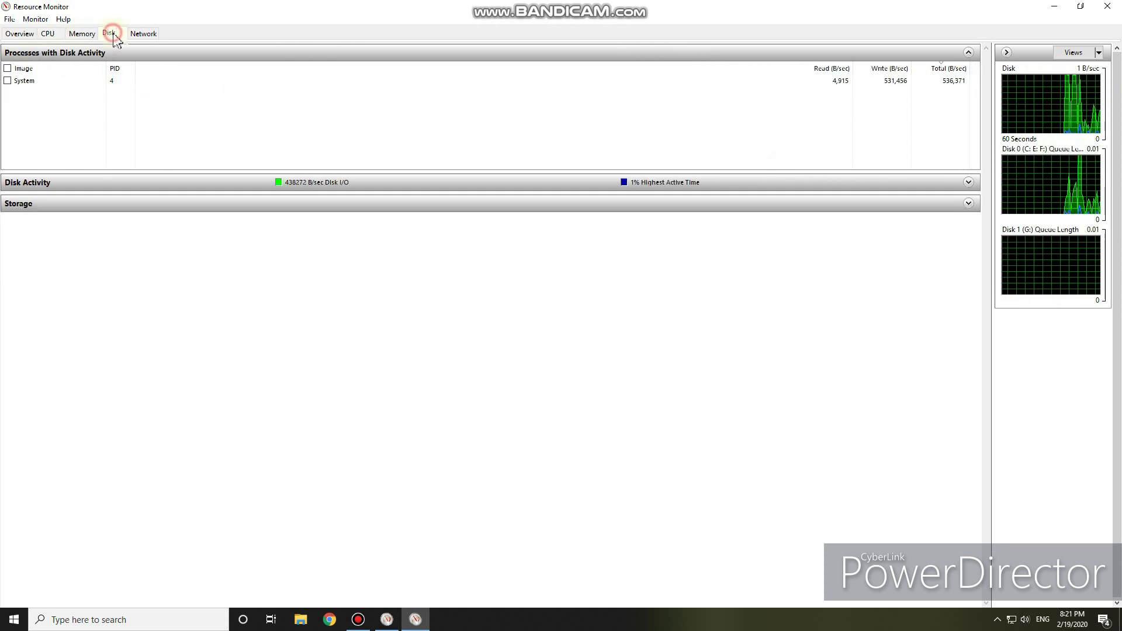
click(143, 34)
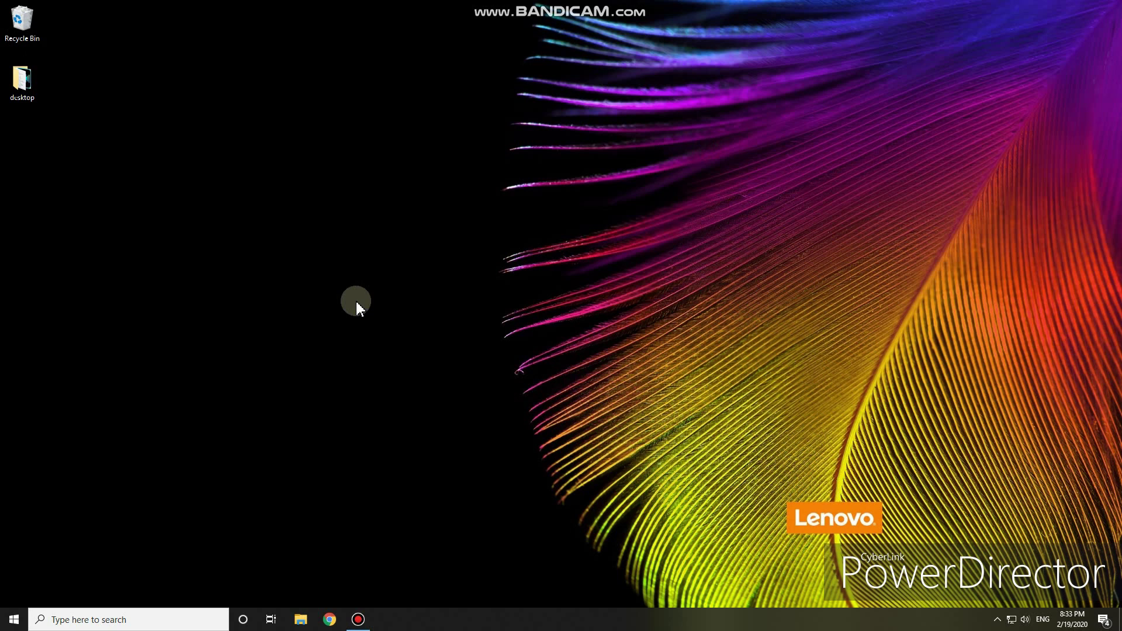
Launch Display Color Calibration with the Run command dccw and advance to the gamma instructions
key(super+r)
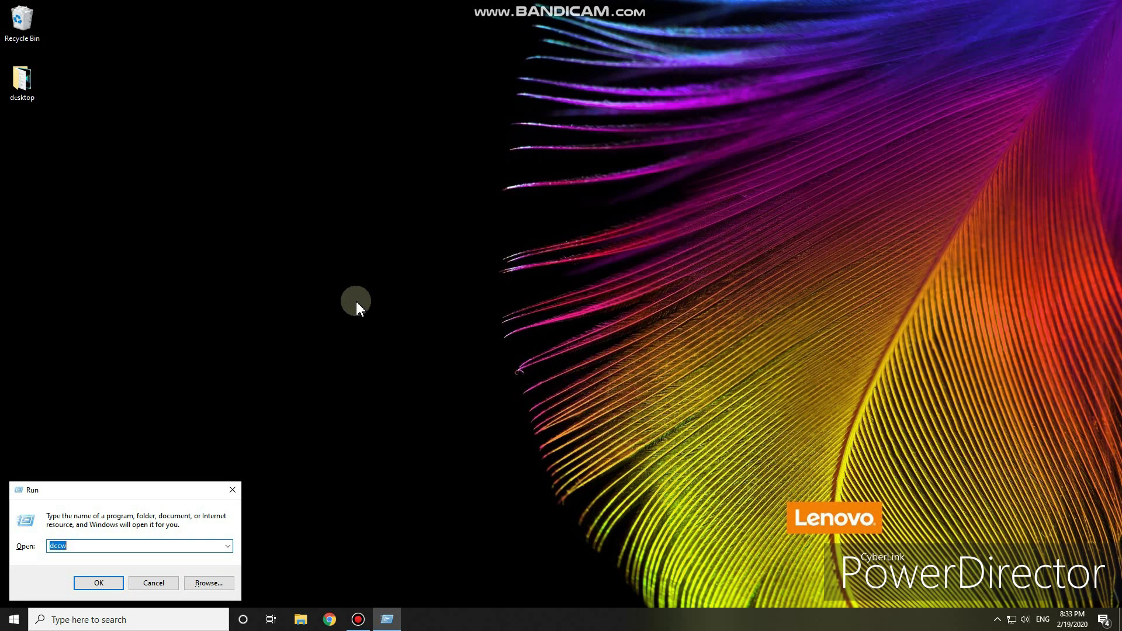
key(Return)
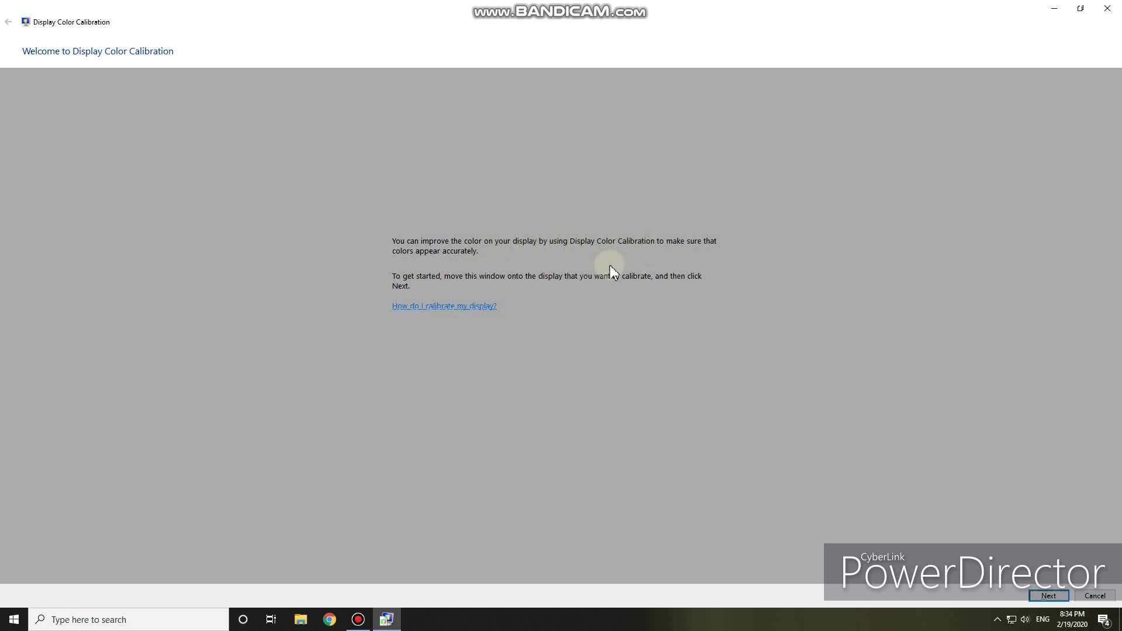
click(1050, 596)
click(1050, 596)
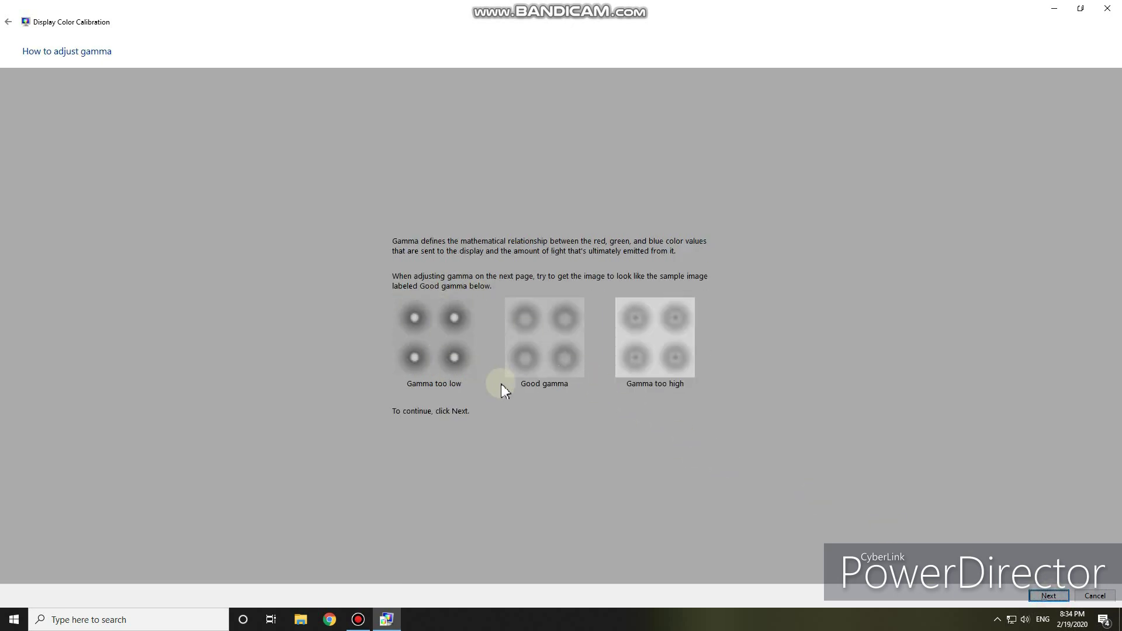
Reset the gamma slider on the gamma adjustment page and continue to the brightness and contrast introduction
click(1043, 596)
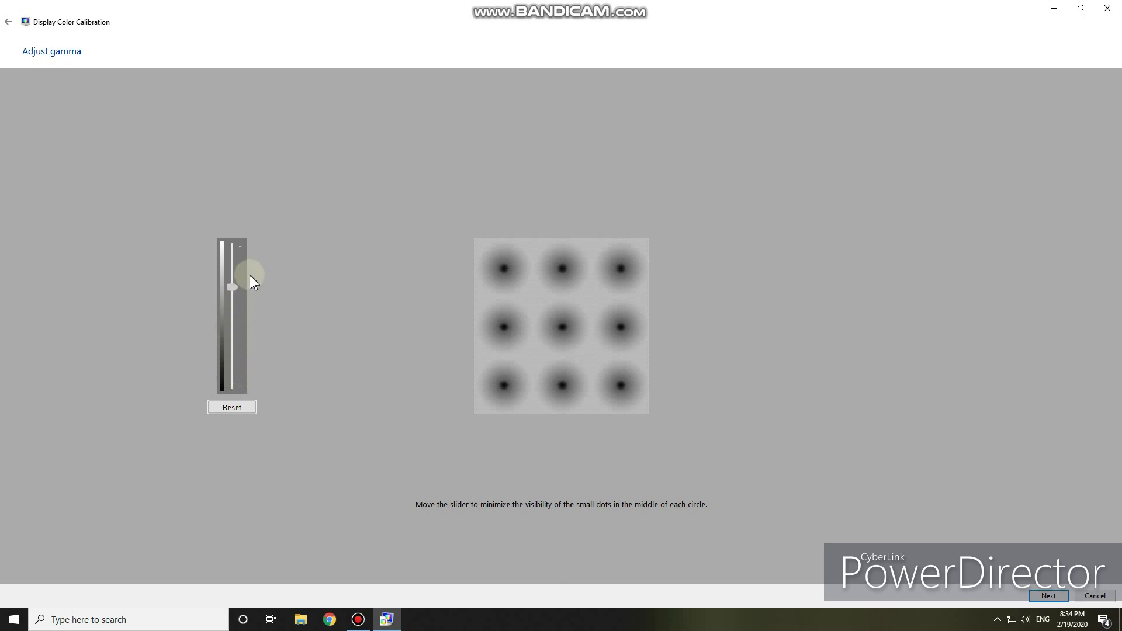
click(254, 408)
click(1049, 596)
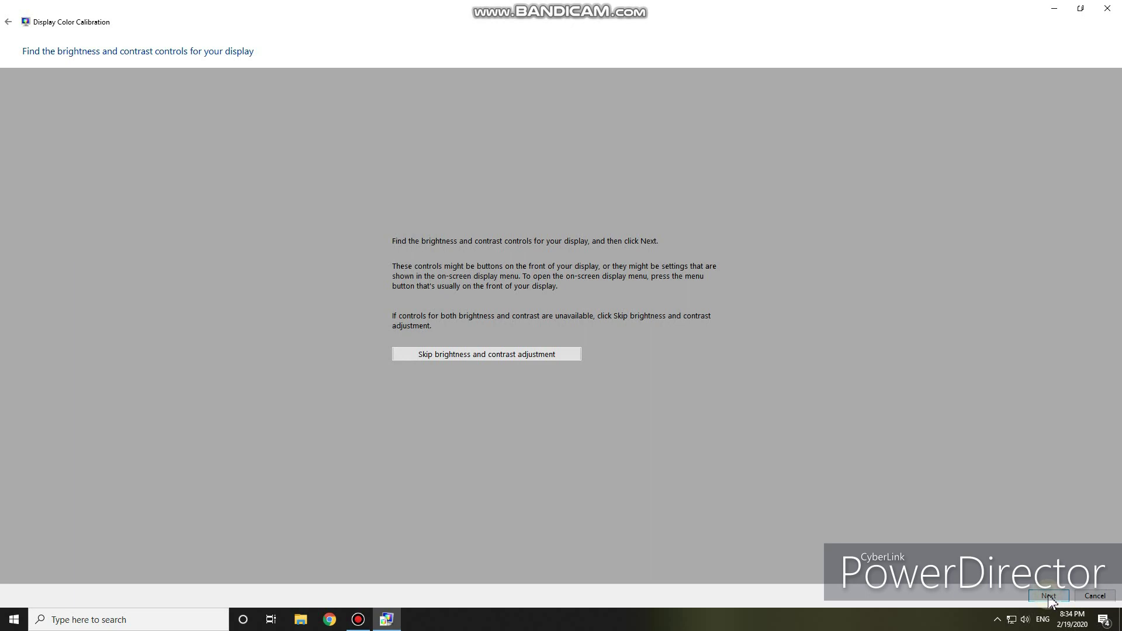
Proceed through the brightness and contrast pages without adjustments, up to the color balance sliders
click(1049, 596)
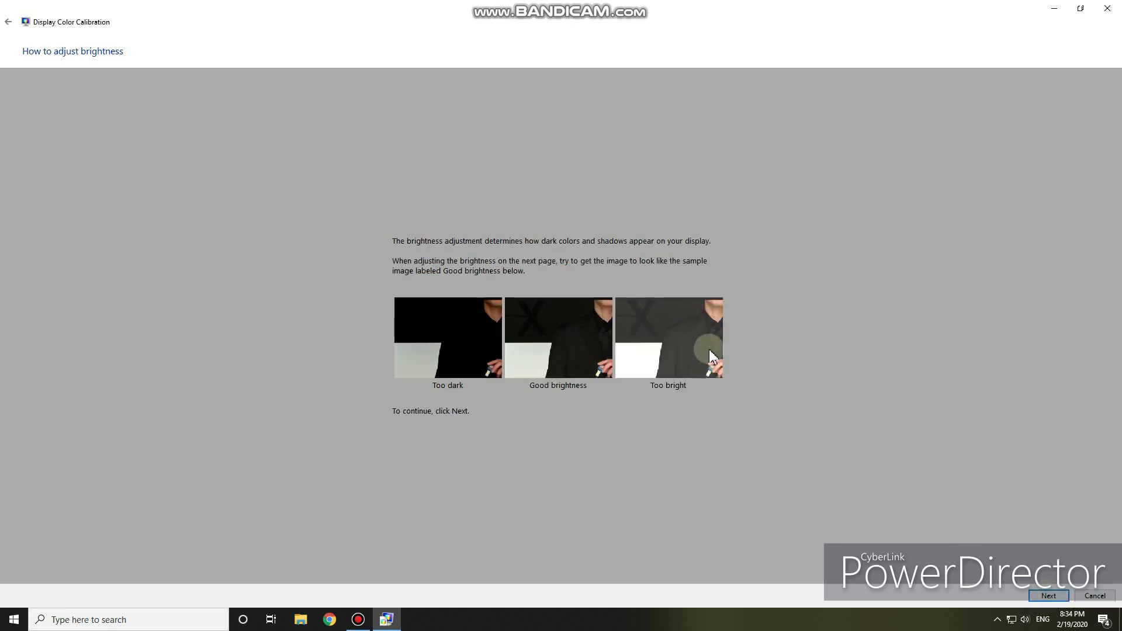
click(1043, 596)
click(1044, 596)
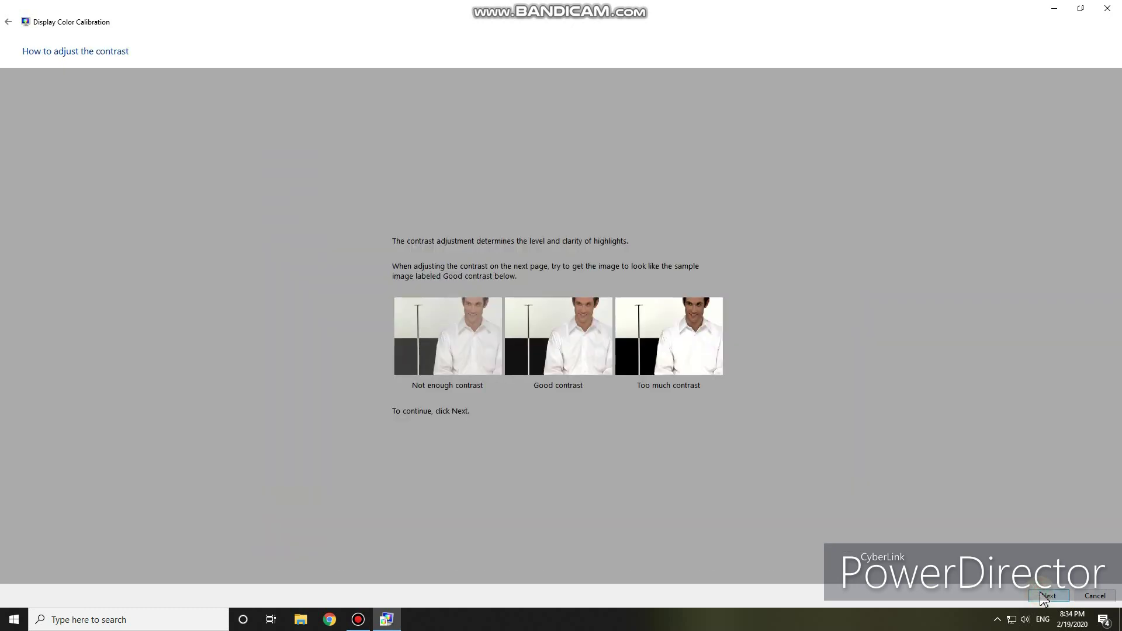
click(1044, 596)
click(1047, 596)
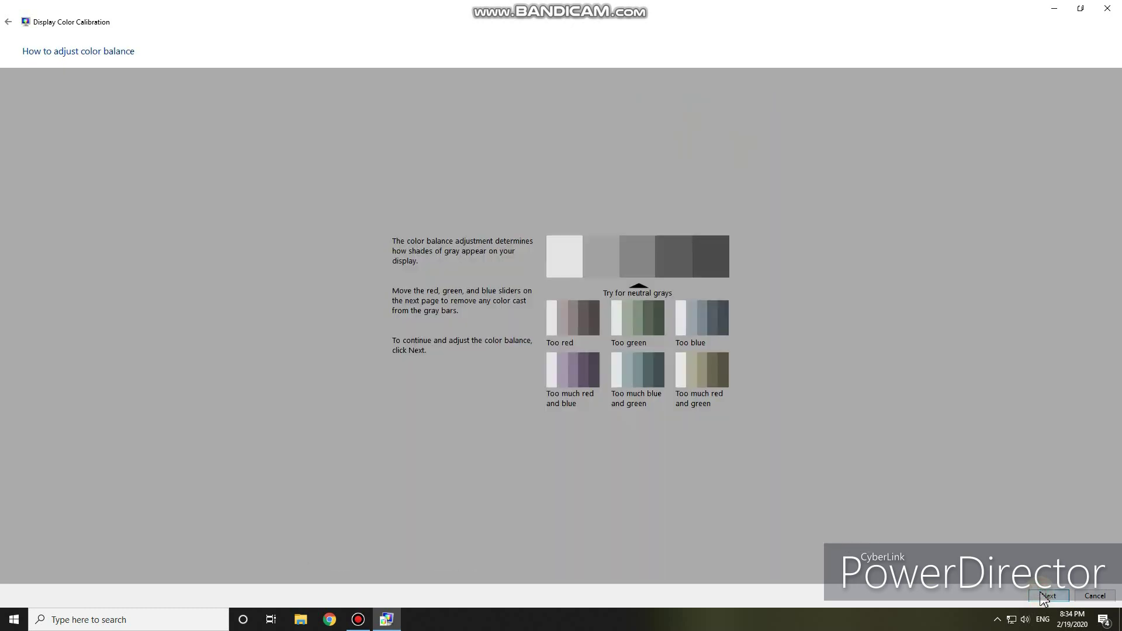
click(1047, 596)
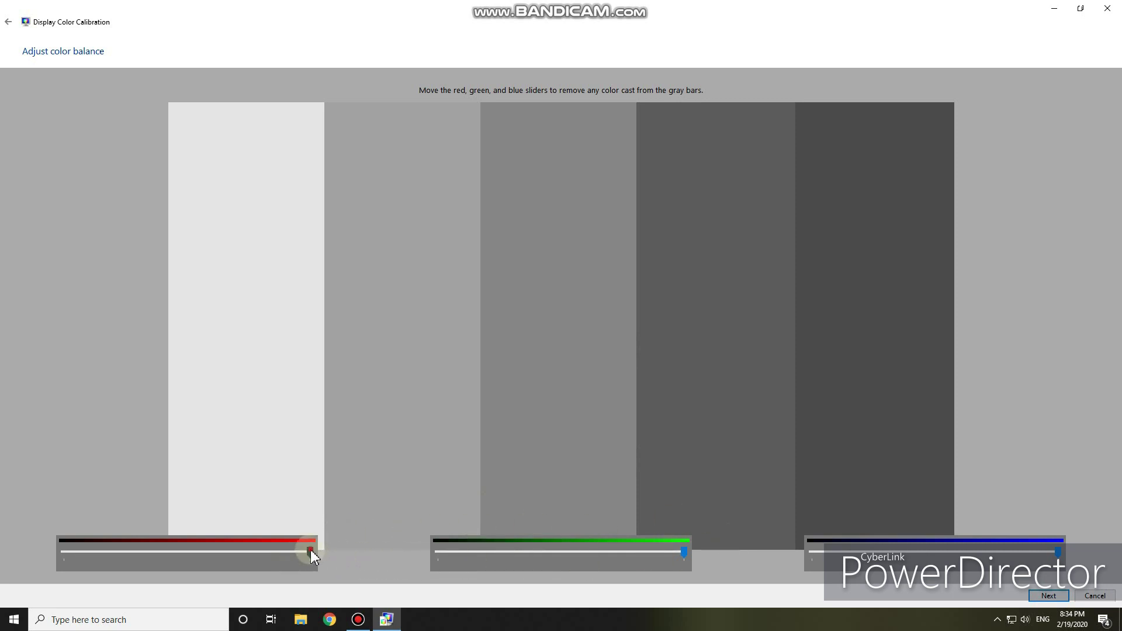
Set the red color balance slider to its maximum and lower the green one to about 60 percent
drag(179, 551, 335, 552)
drag(680, 552, 585, 552)
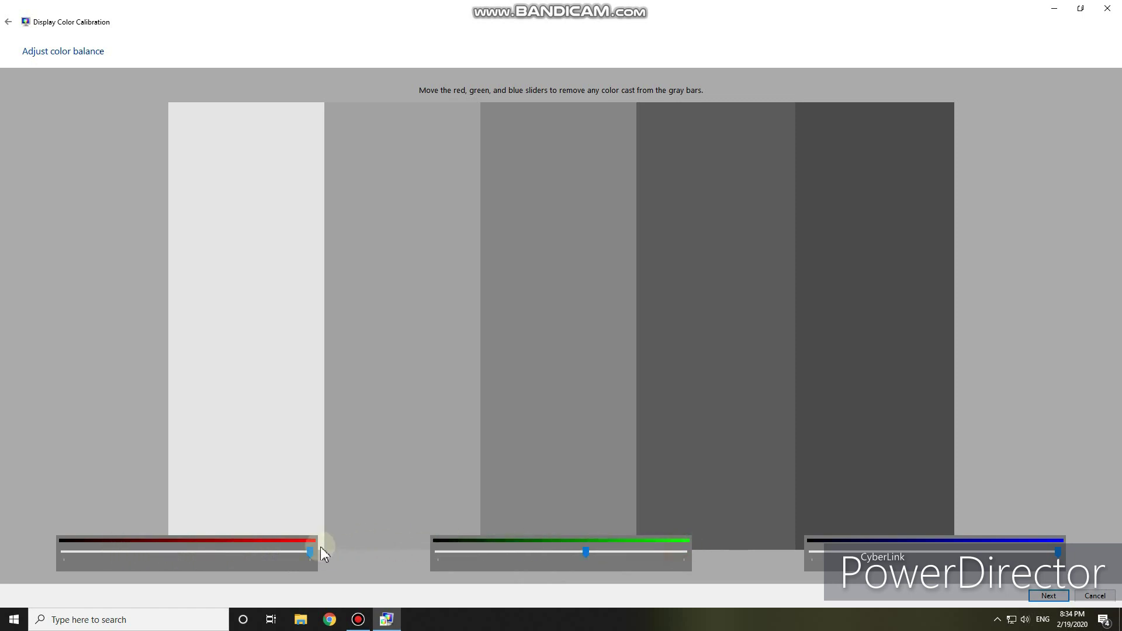